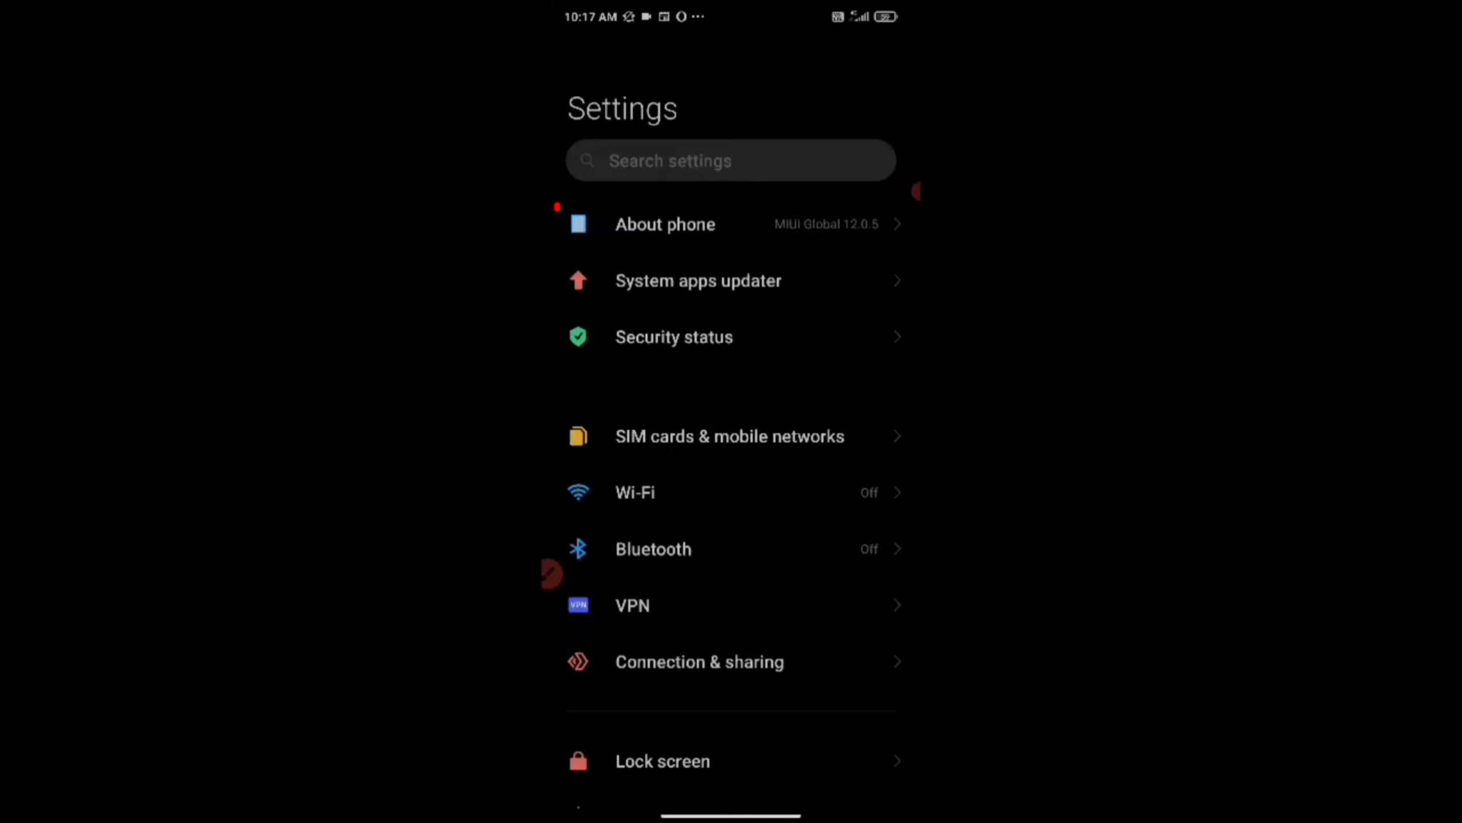
Show the About phone page with MIUI 12.0.5, Android 10 and security patch level.
{"action": "left_click", "coordinate": [665, 225]}
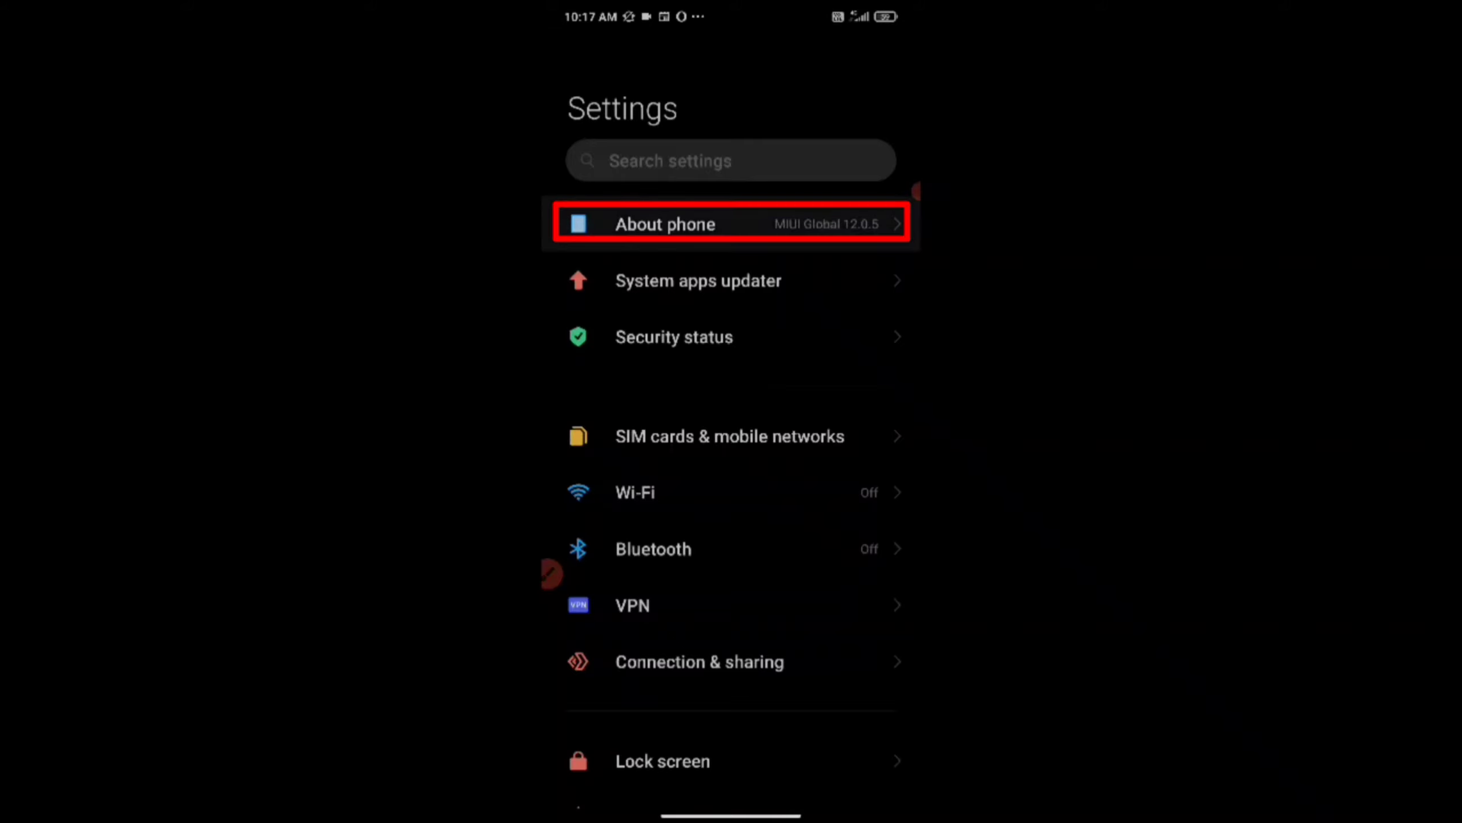
{"action": "scroll", "coordinate": [826, 503], "scroll_direction": "down", "scroll_amount": 3}
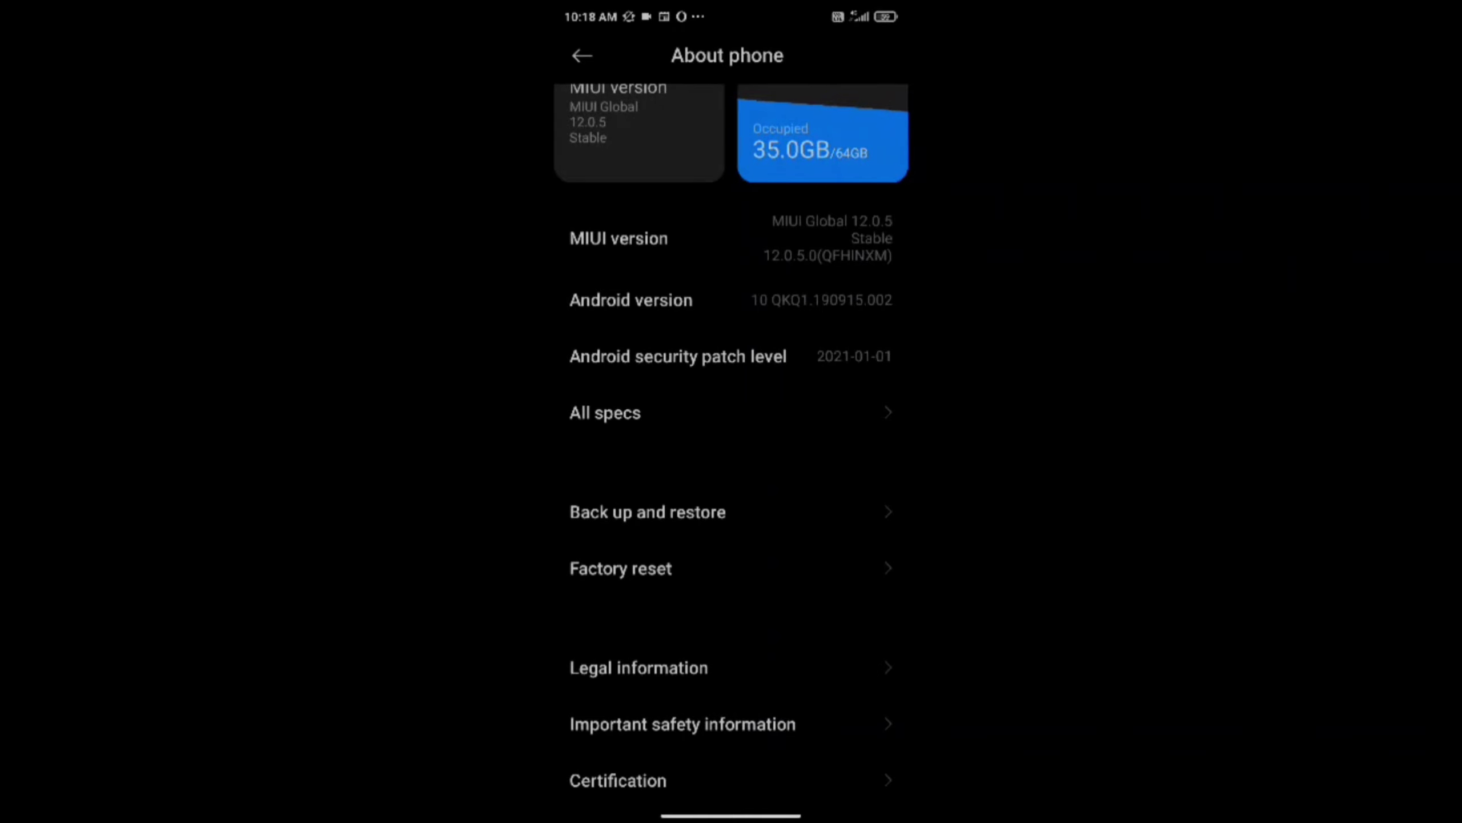
Tap MIUI version repeatedly until the 'already a developer' toast confirms developer mode.
{"action": "left_click", "coordinate": [777, 252]}
{"action": "left_click", "coordinate": [796, 233]}
{"action": "left_click", "coordinate": [810, 218]}
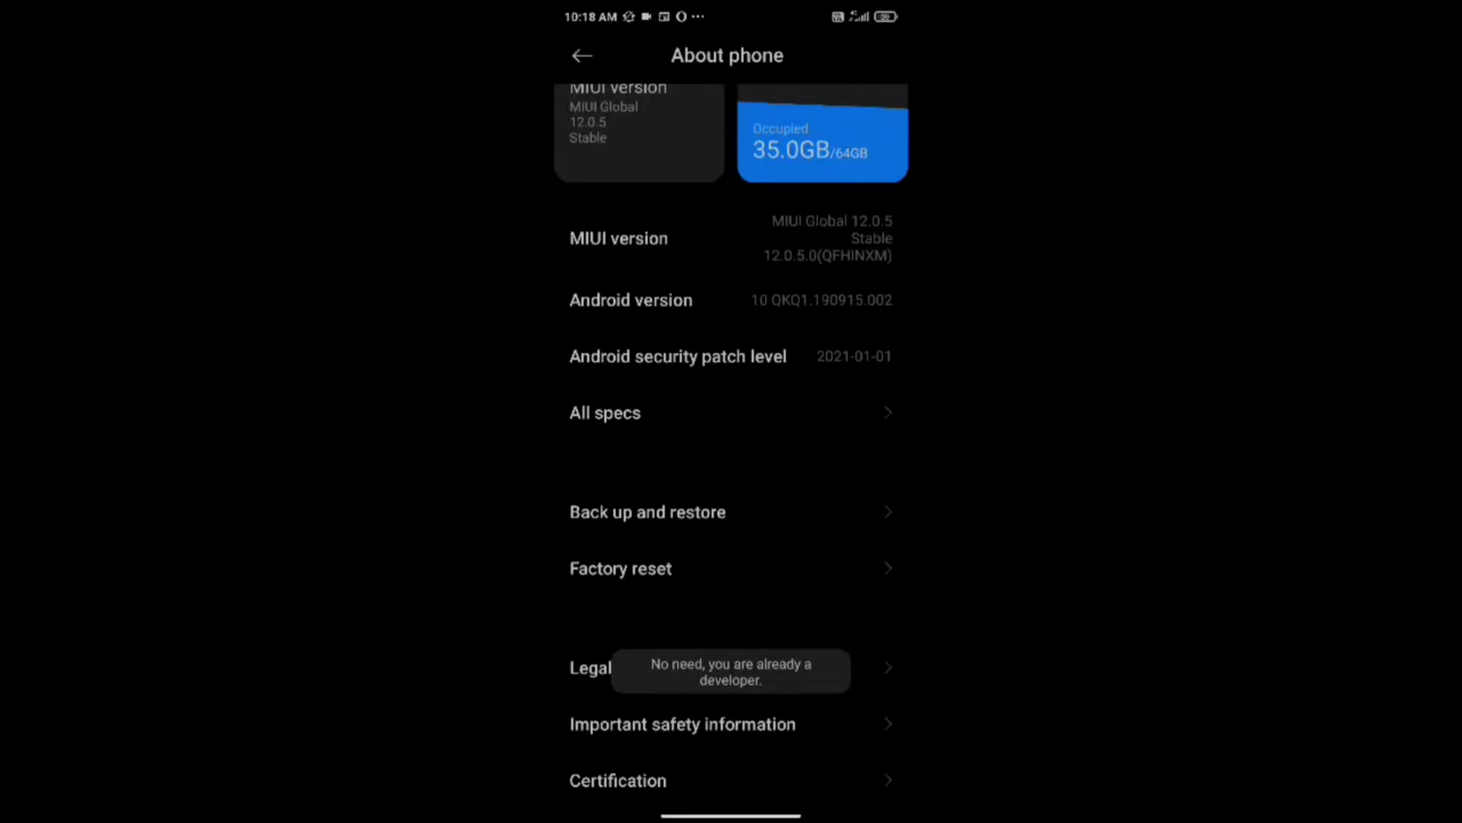
{"action": "left_click", "coordinate": [830, 228]}
{"action": "left_click", "coordinate": [840, 216]}
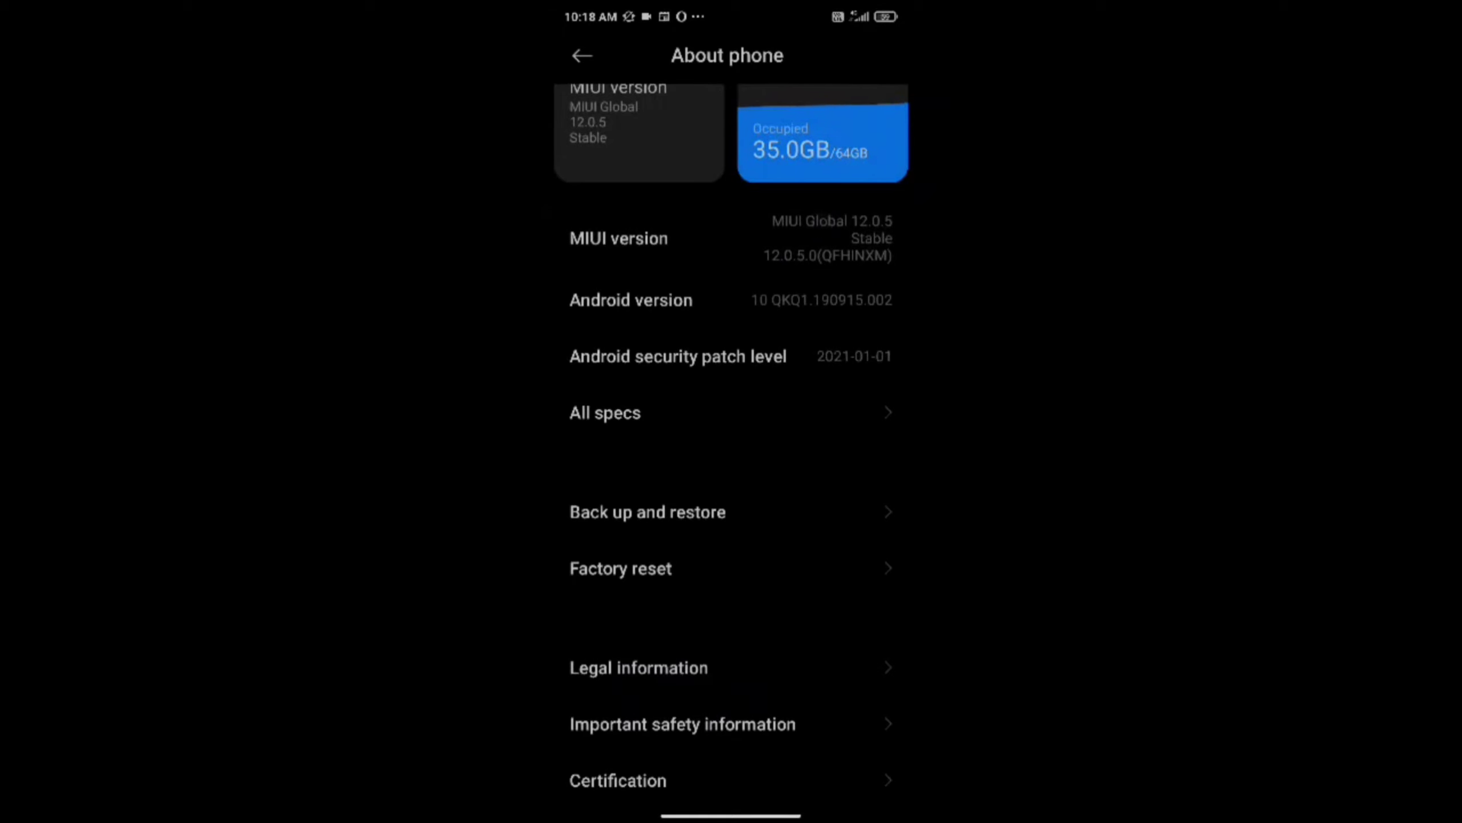
{"action": "left_click", "coordinate": [815, 223]}
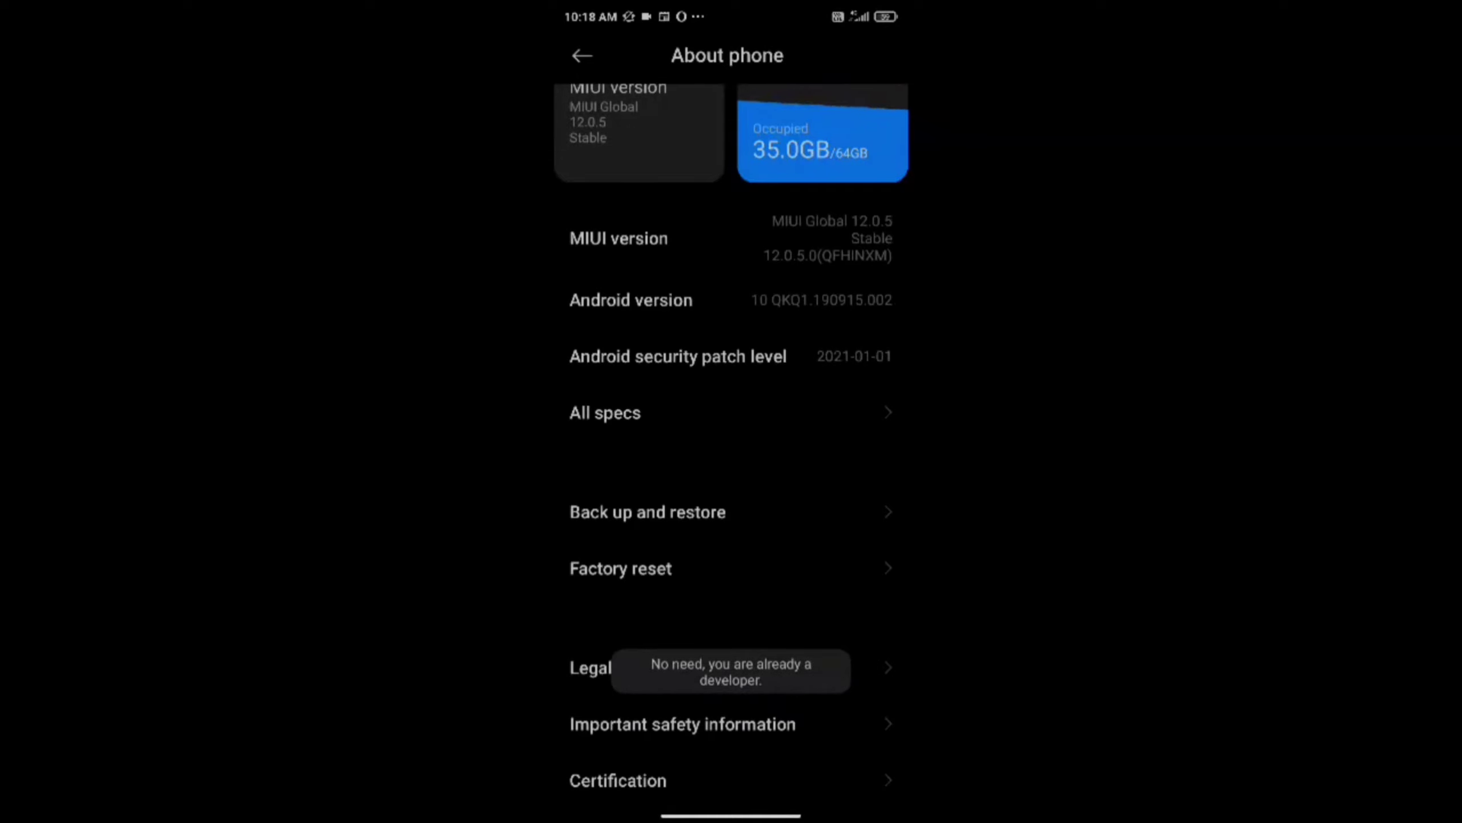
Return to the main Settings list and enter Additional settings where Developer options is listed.
{"action": "left_click", "coordinate": [582, 55]}
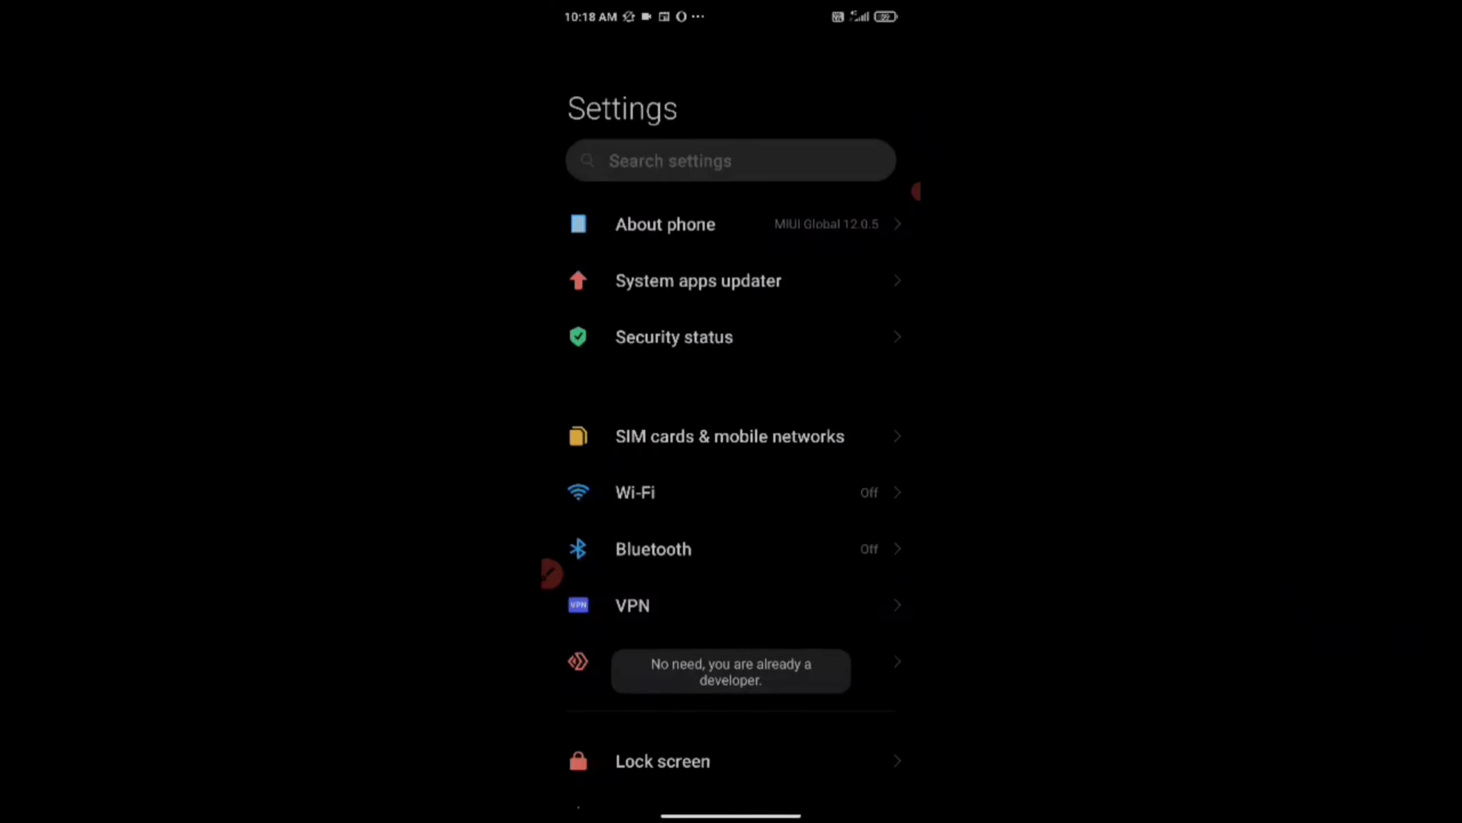
{"action": "scroll", "coordinate": [862, 282], "scroll_direction": "down", "scroll_amount": 5}
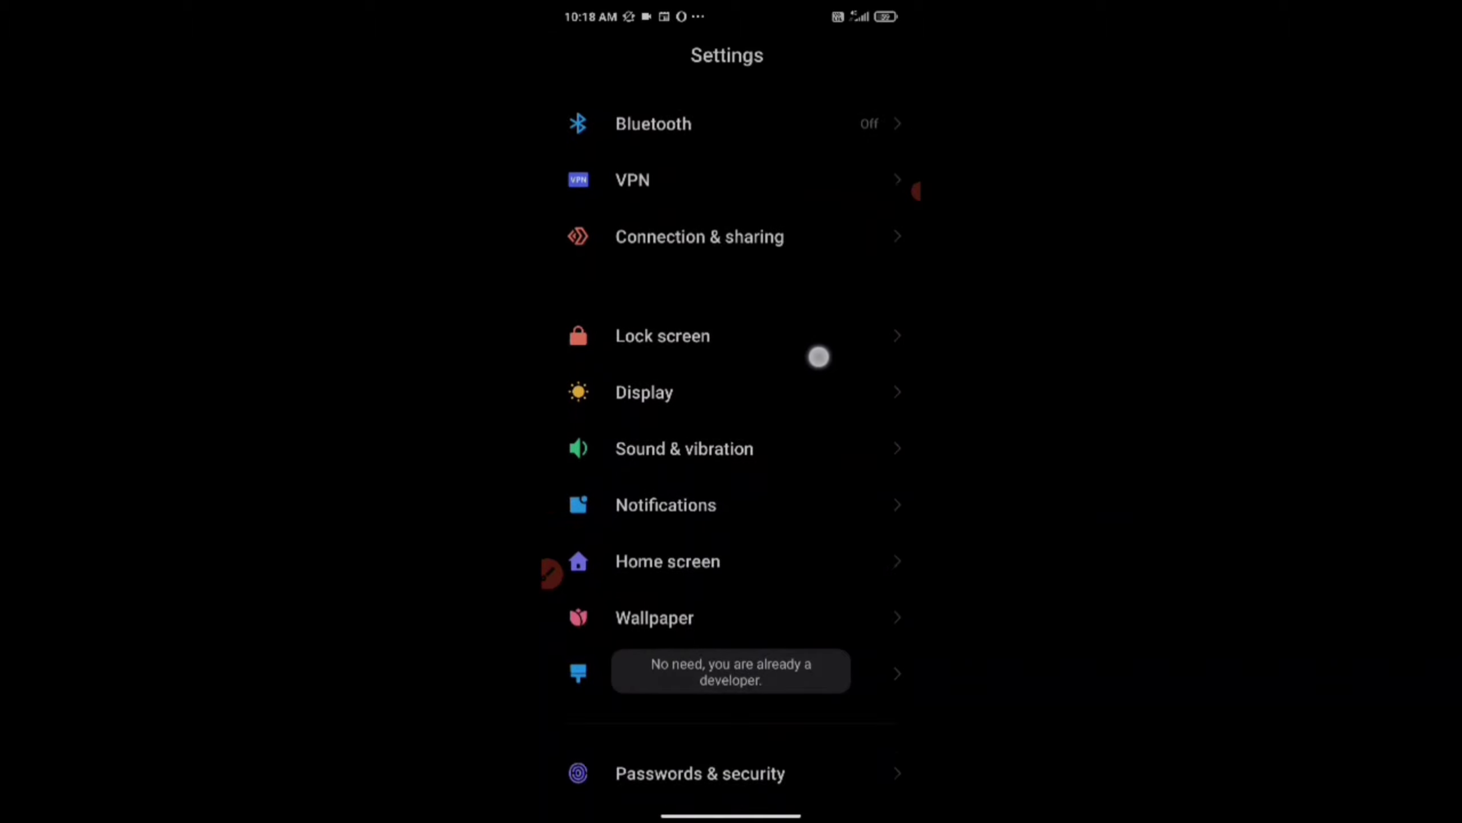
{"action": "scroll", "coordinate": [818, 357], "scroll_direction": "down", "scroll_amount": 1}
{"action": "scroll", "coordinate": [823, 396], "scroll_direction": "down", "scroll_amount": 2}
{"action": "scroll", "coordinate": [845, 343], "scroll_direction": "down", "scroll_amount": 2}
{"action": "scroll", "coordinate": [876, 270], "scroll_direction": "down", "scroll_amount": 2}
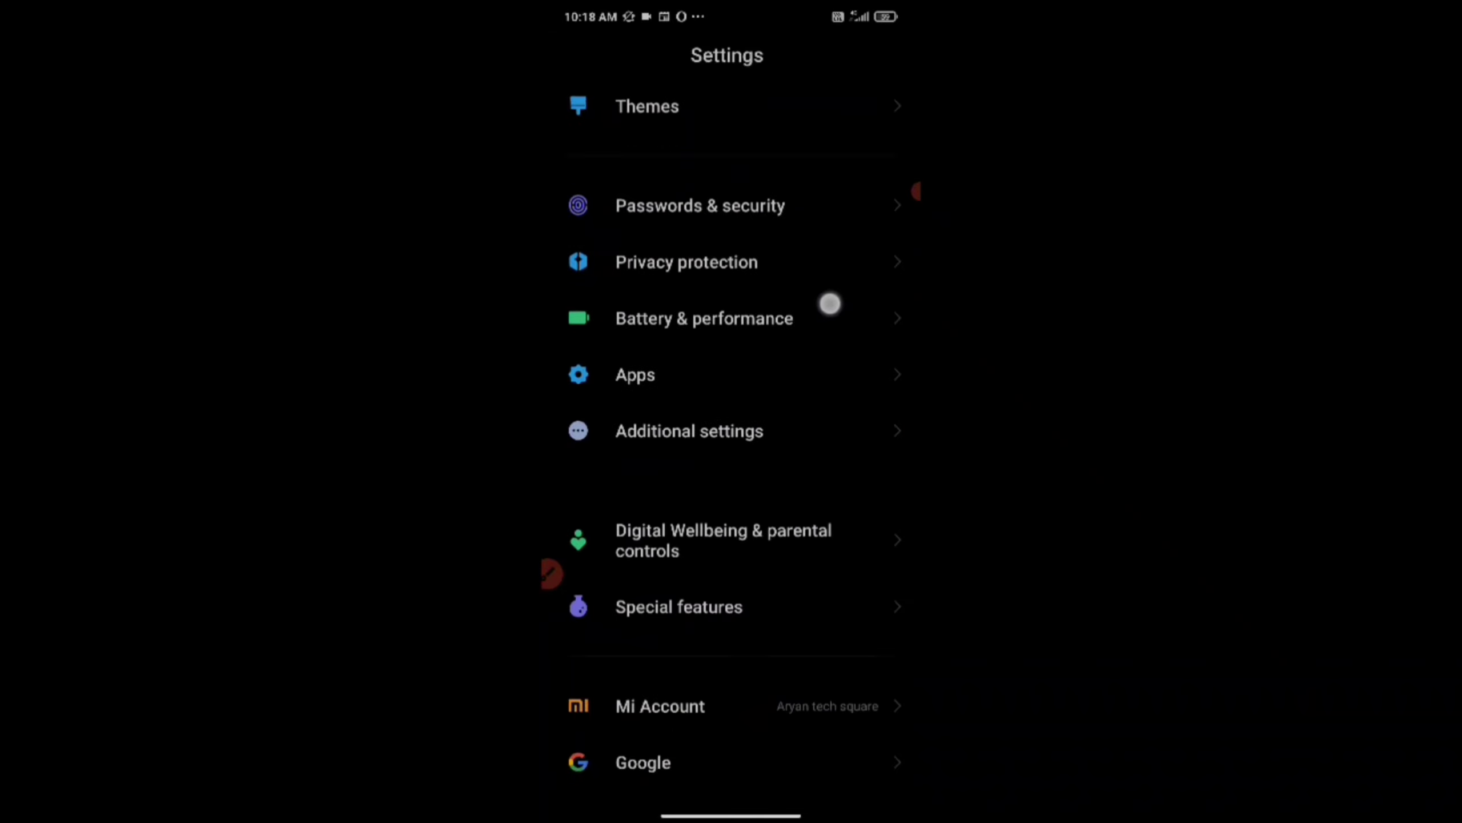
{"action": "scroll", "coordinate": [829, 305], "scroll_direction": "down", "scroll_amount": 1}
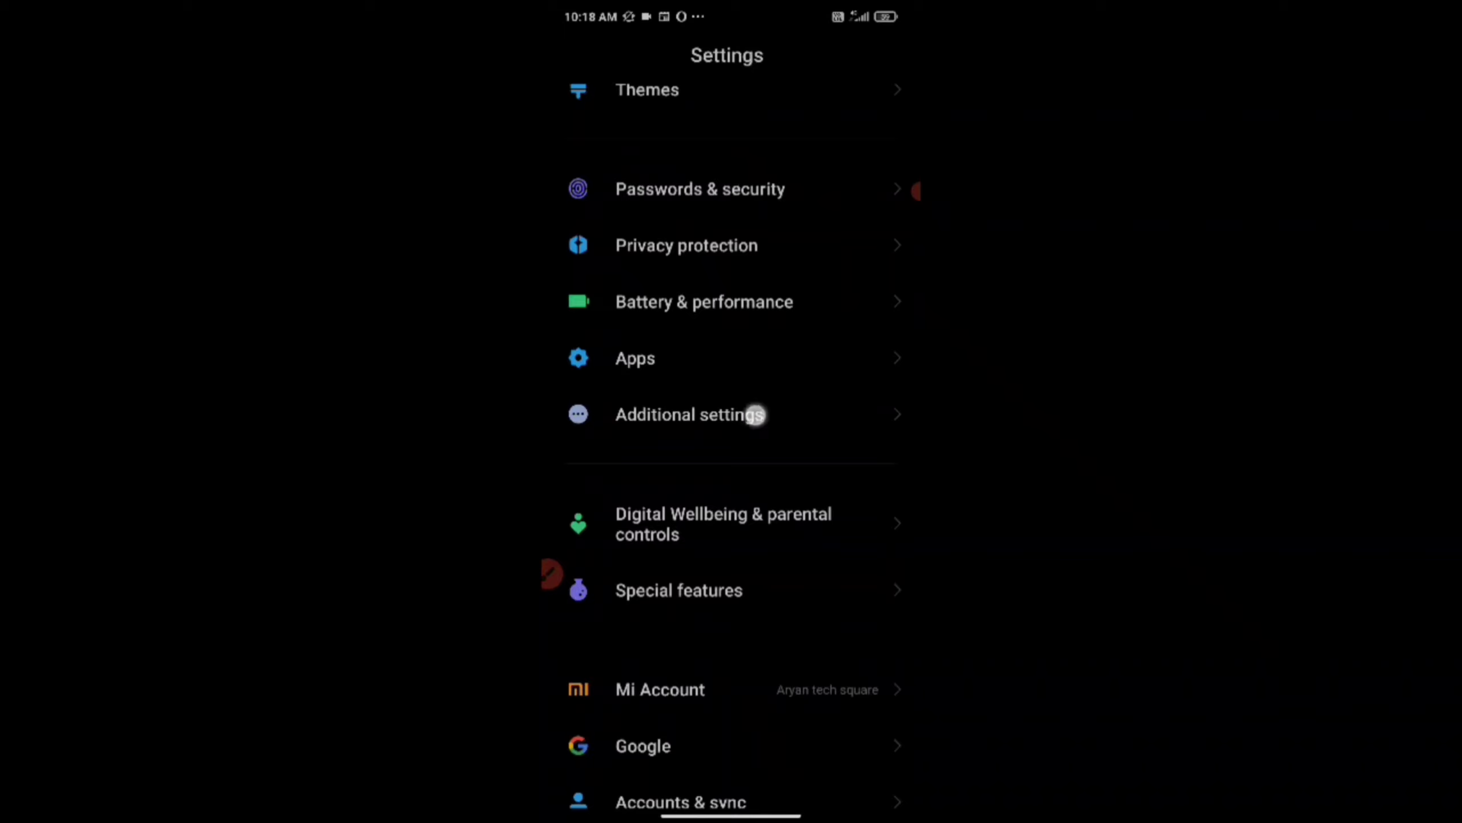
{"action": "left_click", "coordinate": [756, 415]}
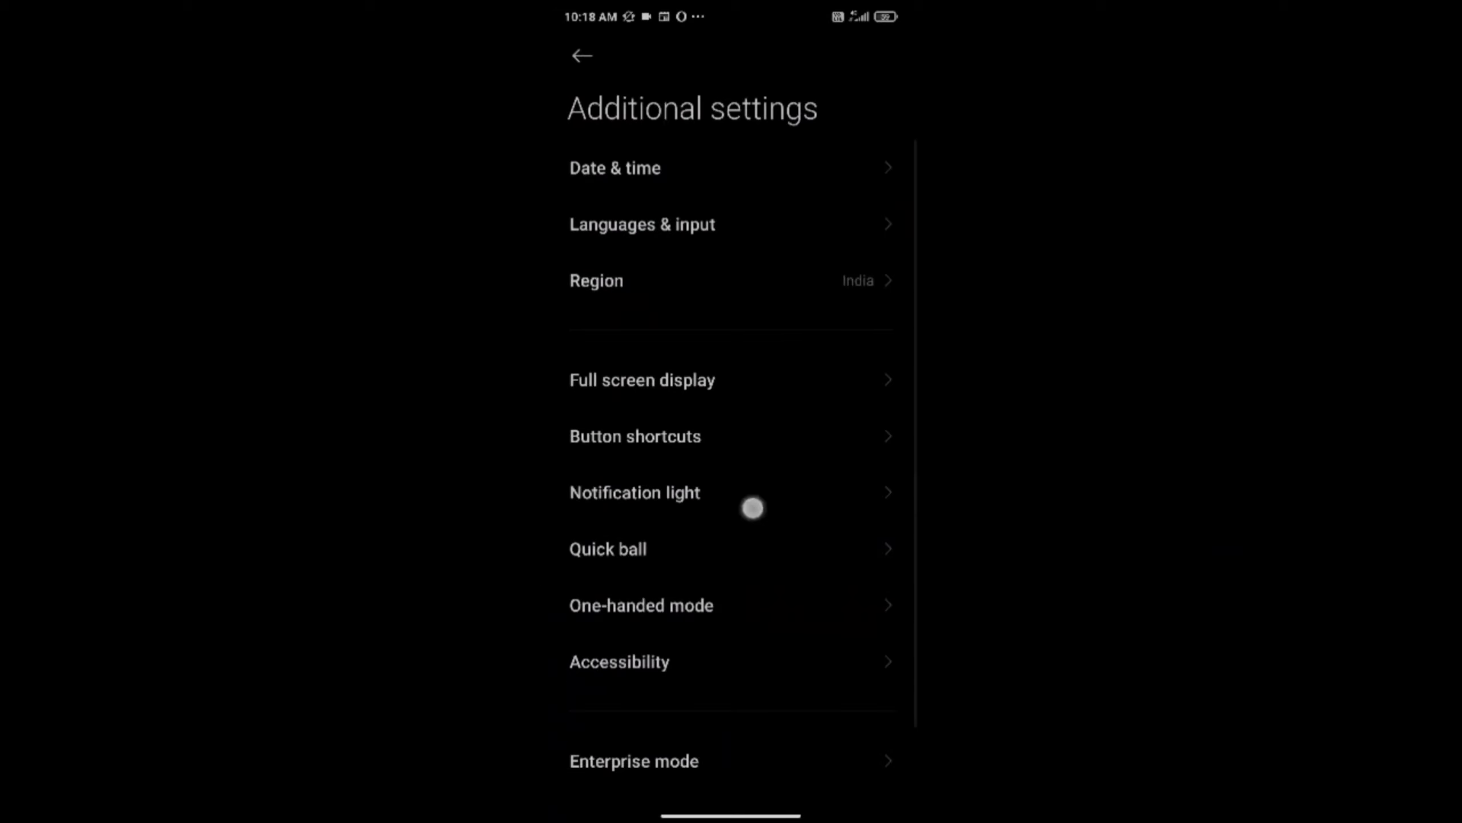
{"action": "scroll", "coordinate": [751, 507], "scroll_direction": "down", "scroll_amount": 3}
{"action": "scroll", "coordinate": [816, 370], "scroll_direction": "down", "scroll_amount": 1}
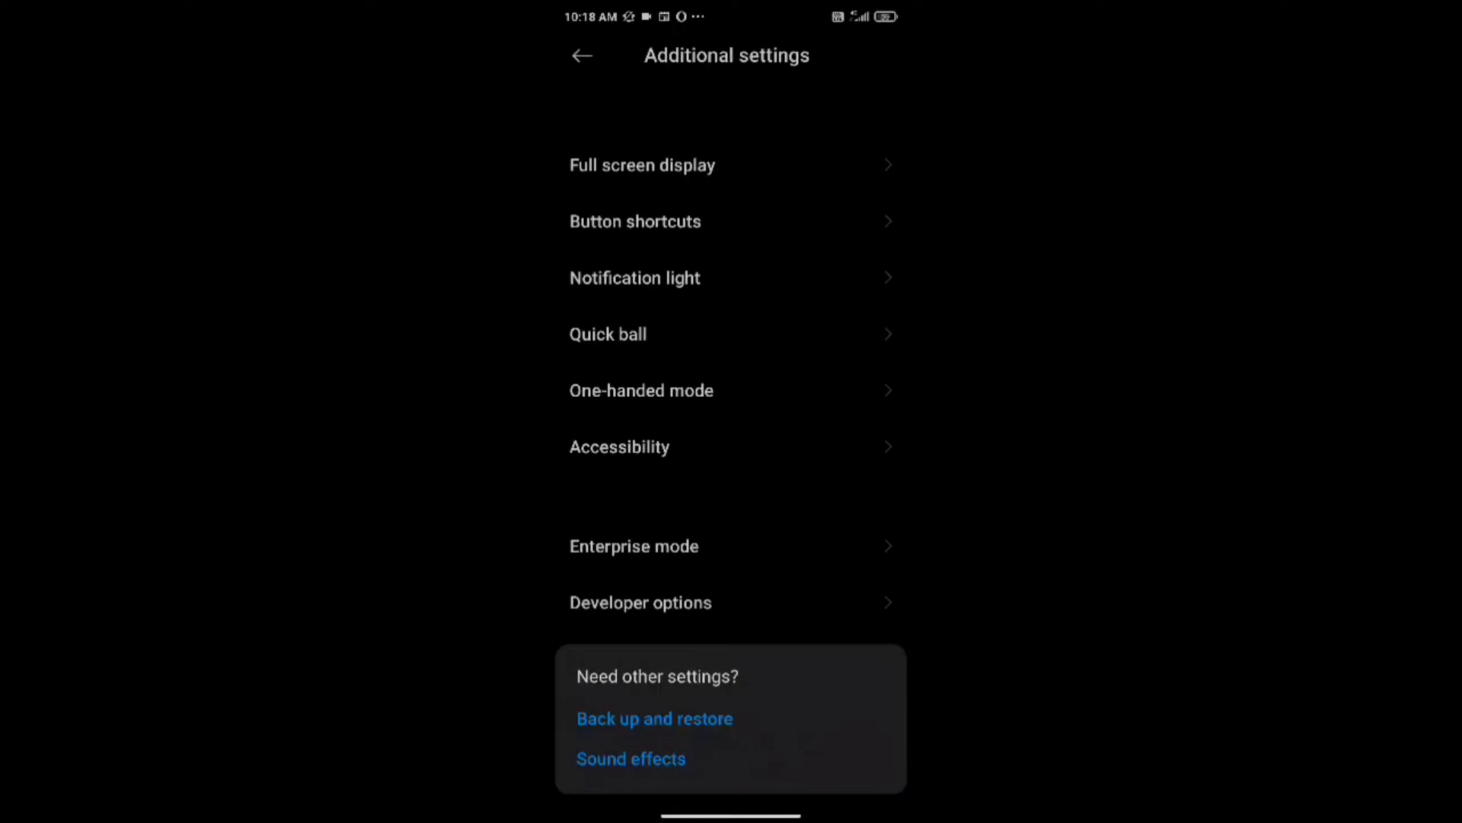
{"action": "left_click", "coordinate": [783, 606]}
{"action": "scroll", "coordinate": [786, 544], "scroll_direction": "down", "scroll_amount": 15}
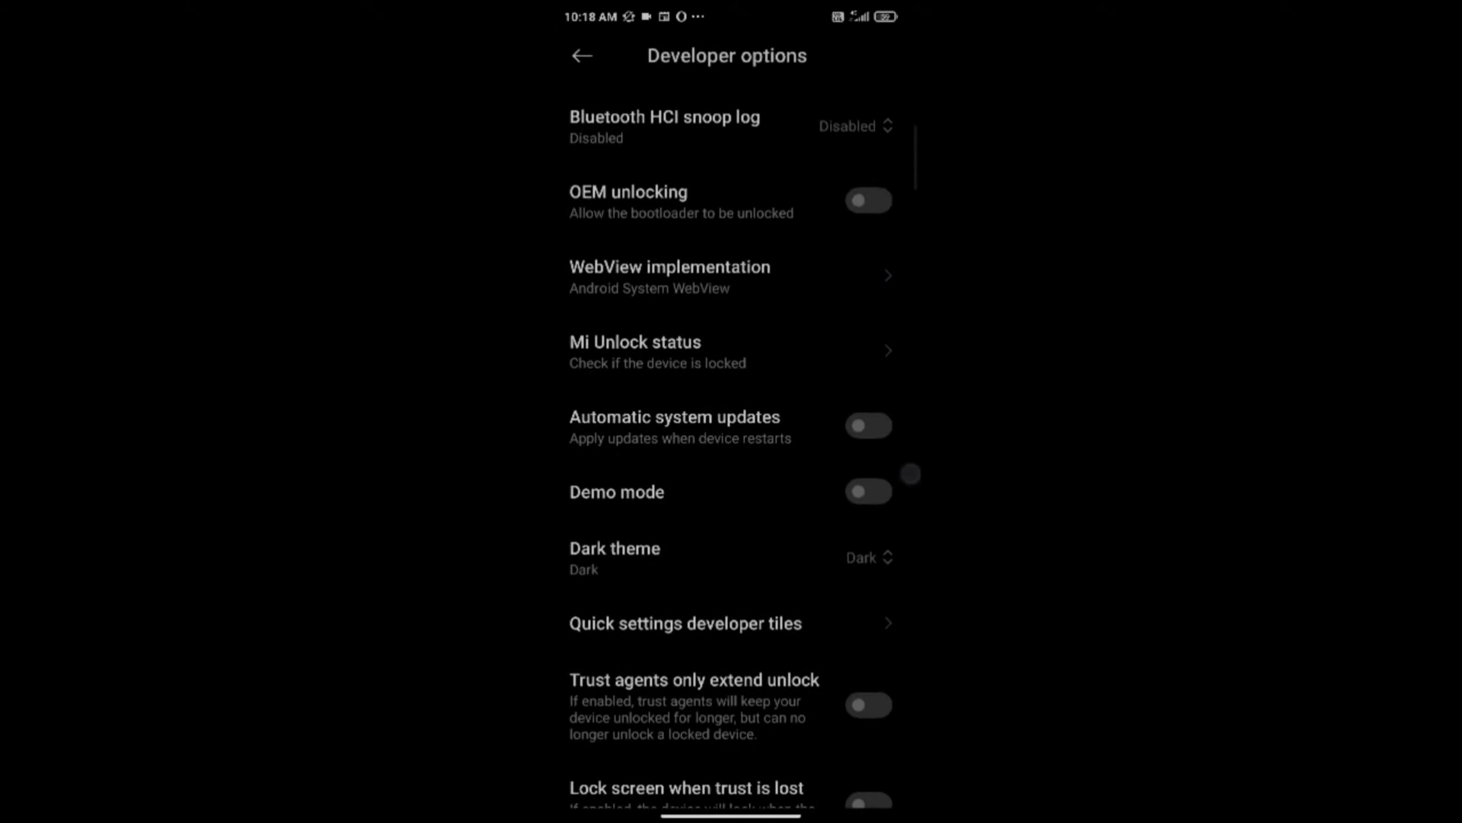
{"action": "scroll", "coordinate": [787, 544], "scroll_direction": "down", "scroll_amount": 1}
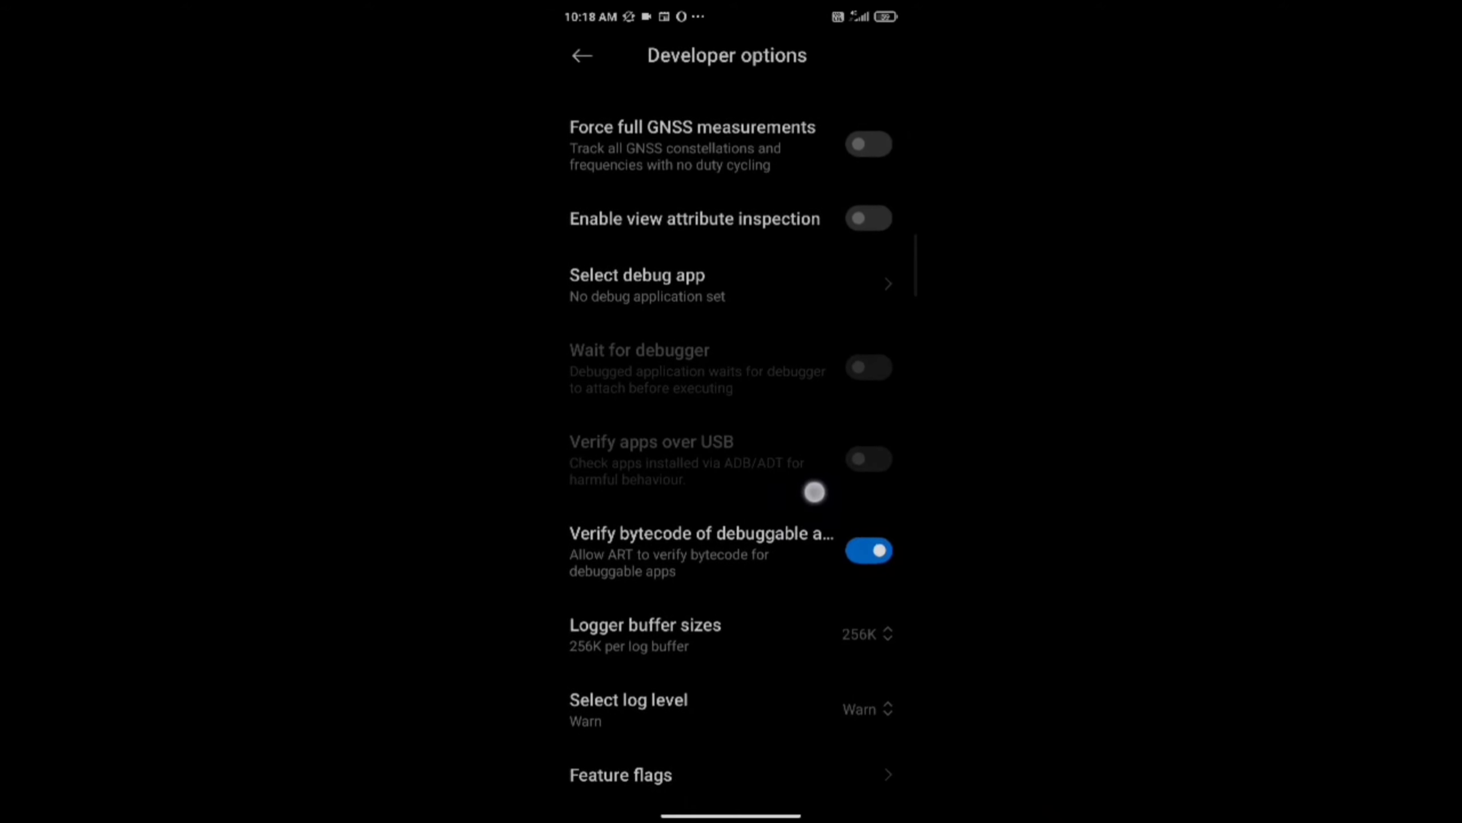
{"action": "scroll", "coordinate": [732, 458], "scroll_direction": "up", "scroll_amount": 8}
{"action": "scroll", "coordinate": [732, 457], "scroll_direction": "up", "scroll_amount": 5}
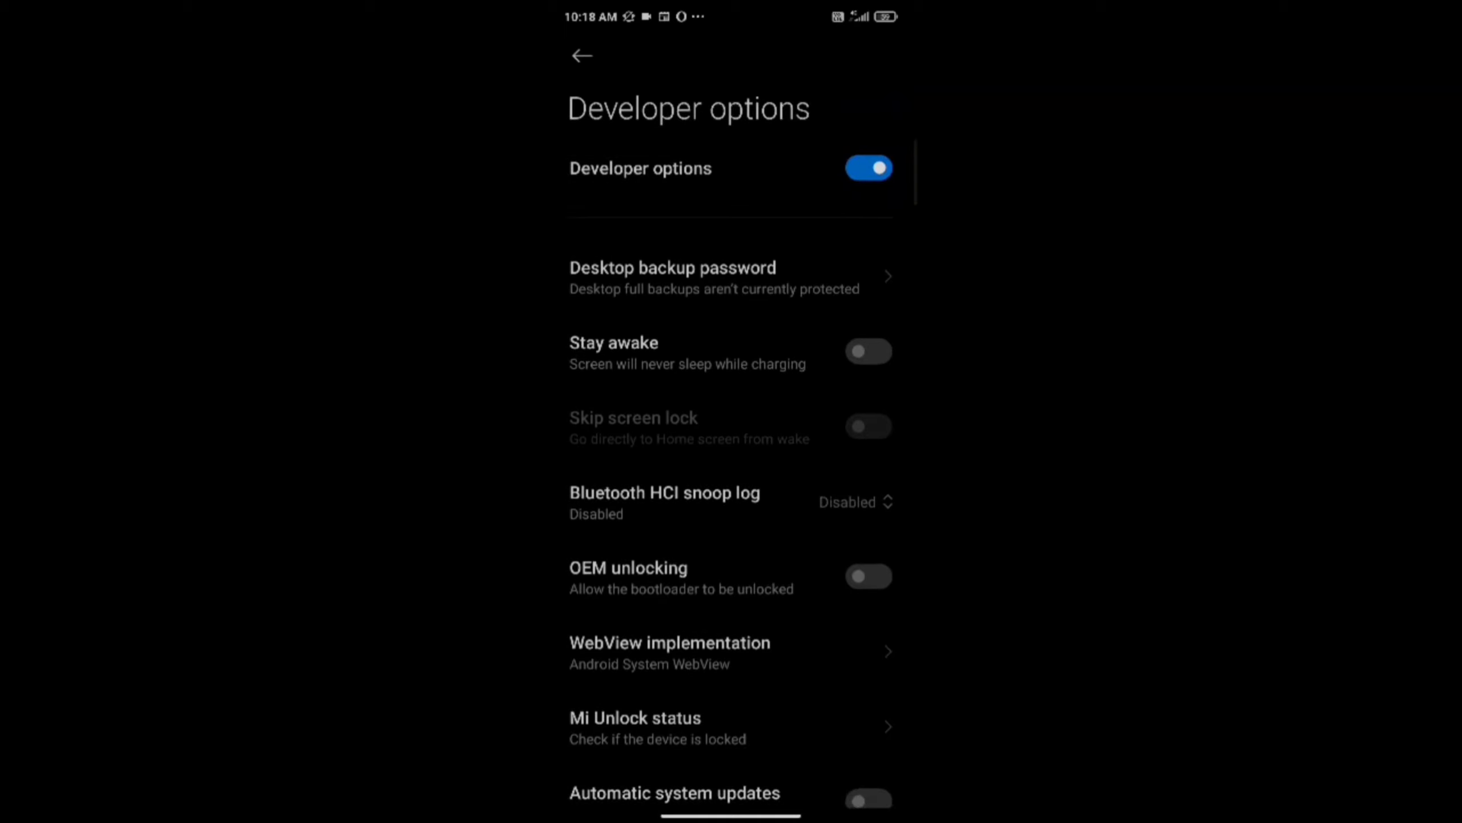
{"action": "key", "text": "Escape"}
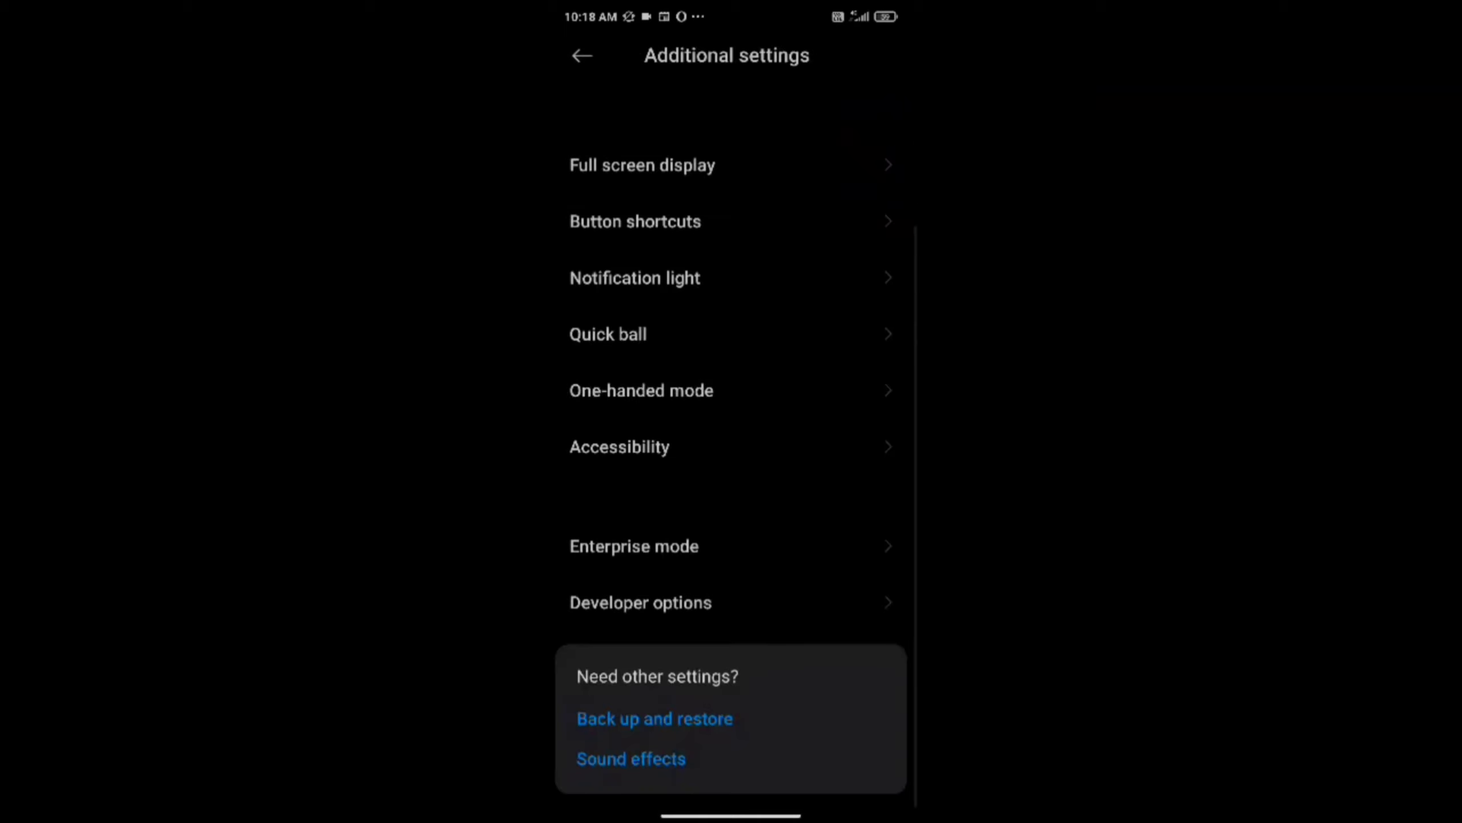